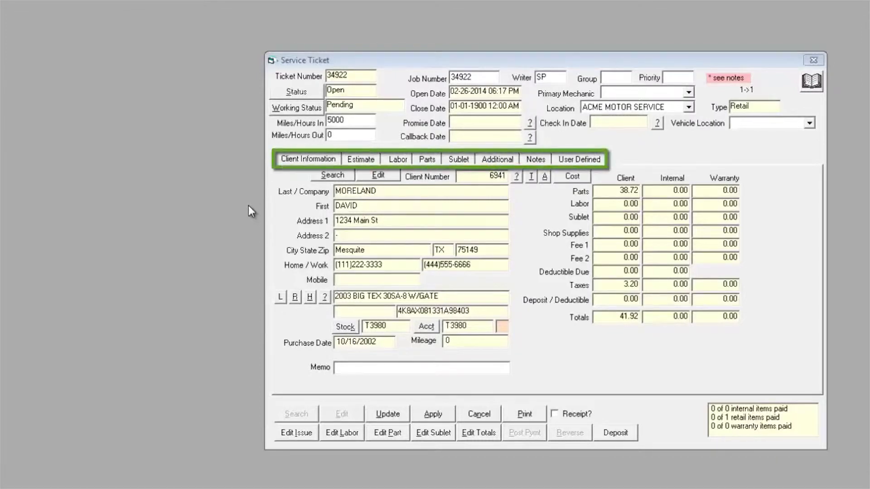
Step: Start a new sublet item on the service ticket, assigned to the HAIL DAMAGE issue with billing code 1
click(467, 161)
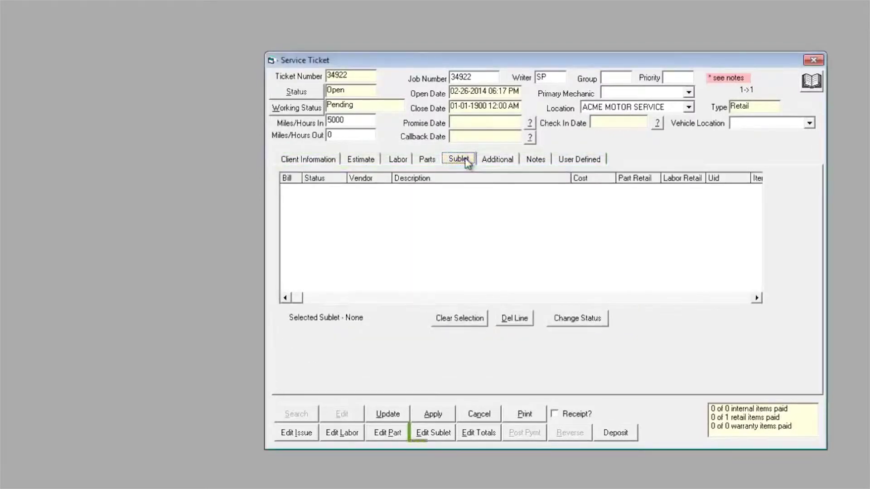
click(433, 433)
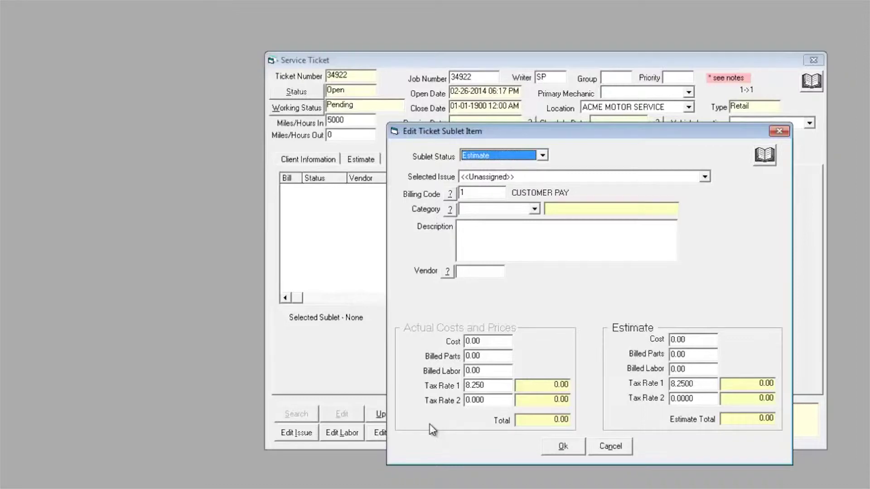
key(Tab)
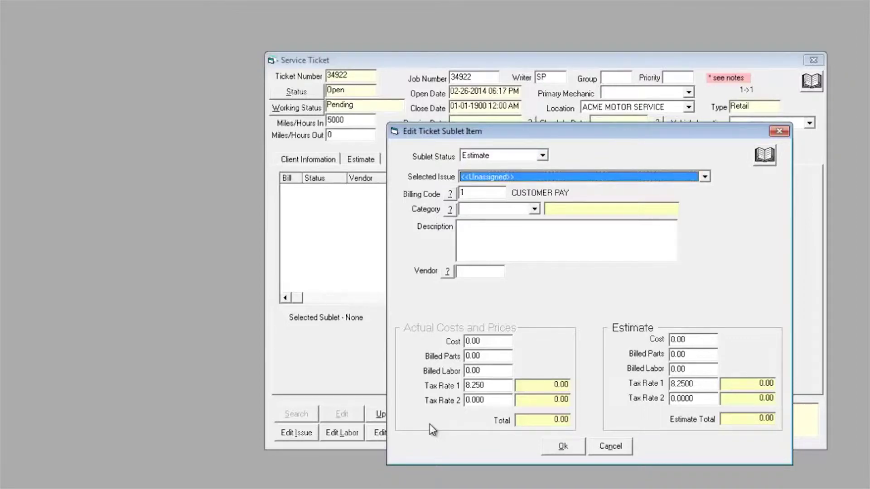
key(Down)
key(Down)
key(Down)
key(Tab)
key(Tab)
text(1)
key(Tab)
key(Tab)
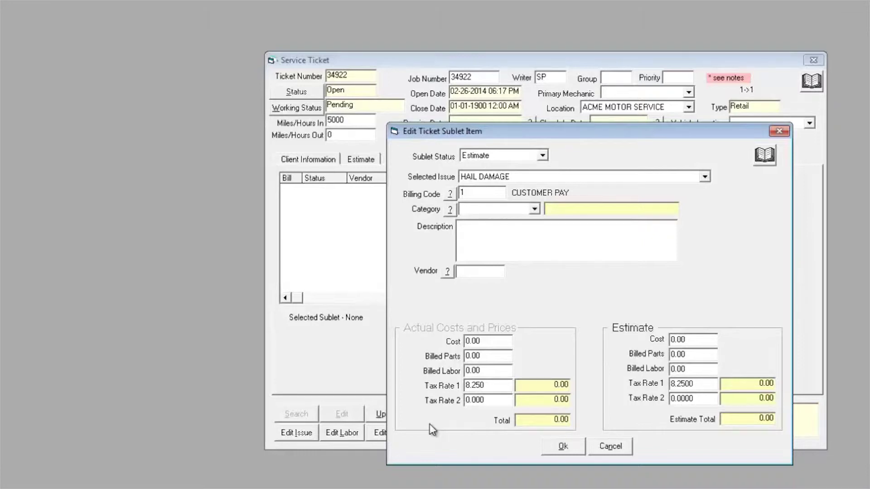
Step: Describe the sublet item as REPLACE DAMAGED PANELS and choose body shop ALL01 from the vendor list
key(Tab)
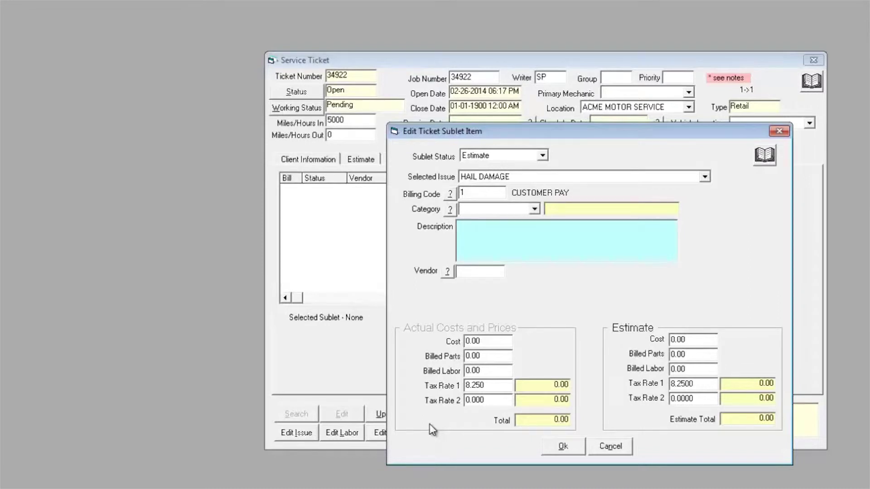
text(REPLACE DAMAGED PANELS)
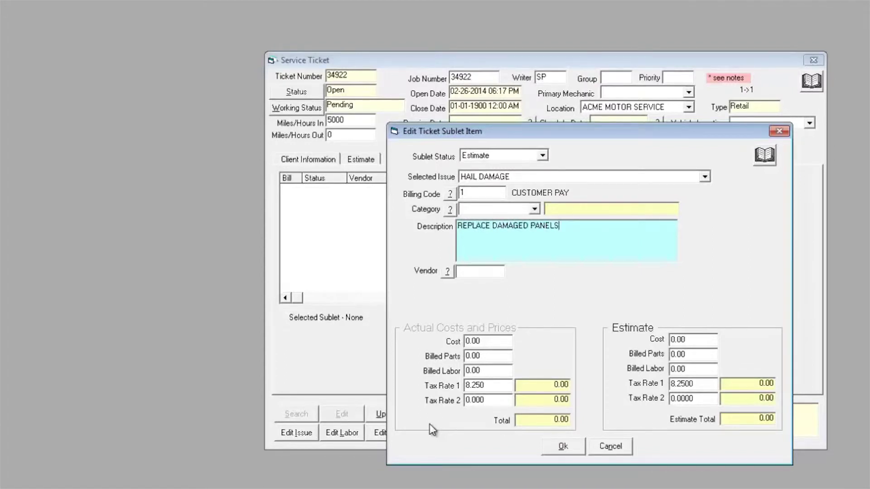
key(Tab)
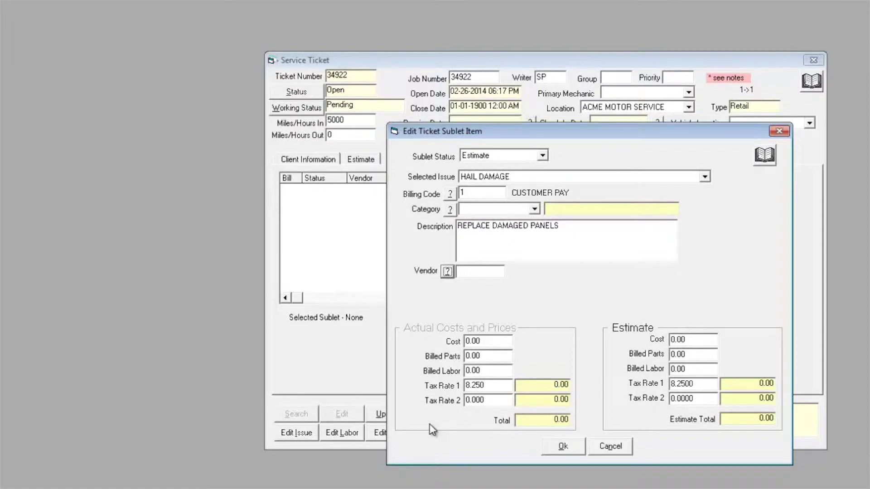
key(space)
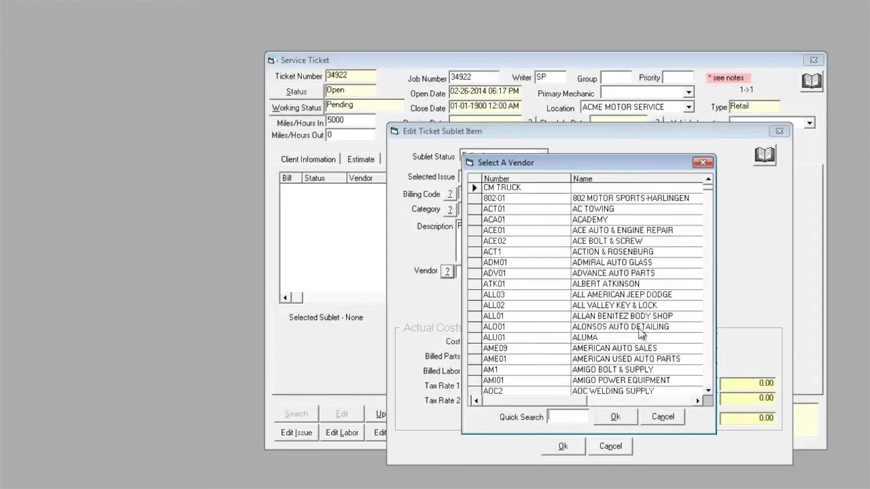
click(474, 317)
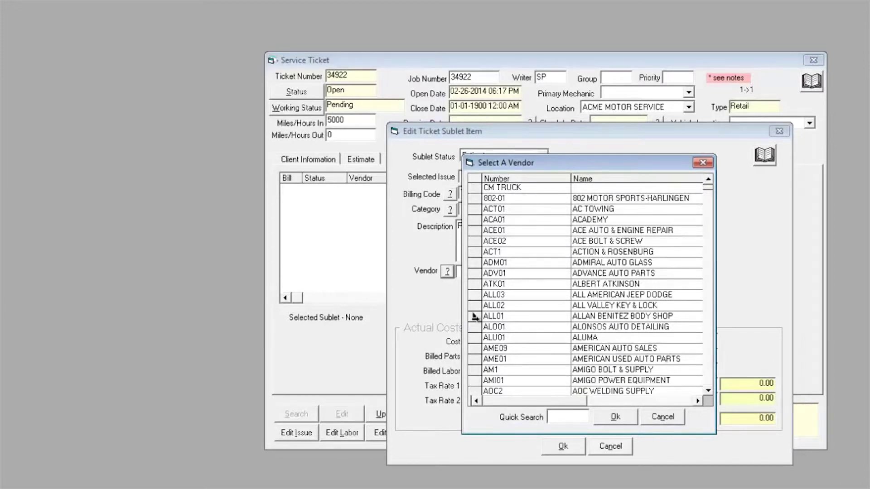
click(617, 416)
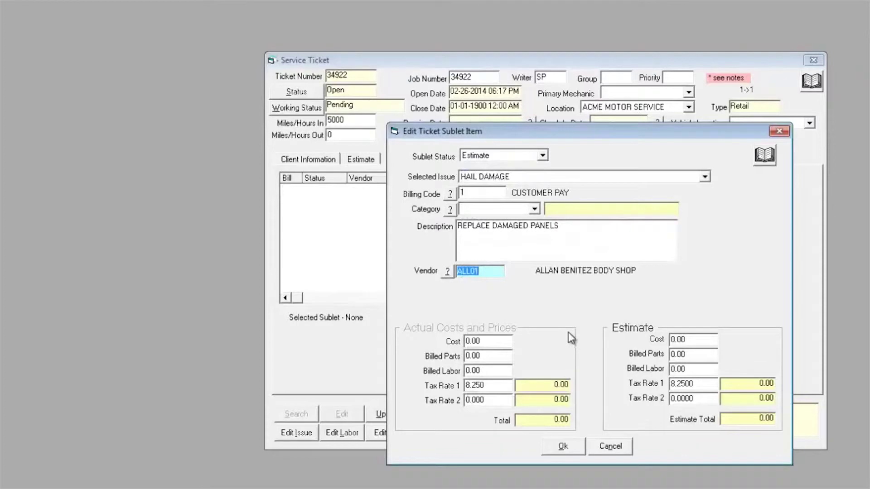
Step: Set the estimate's cost to 700.00, billed parts to 450.00 and billed labor to 500.00, and save the sublet item
key(Tab)
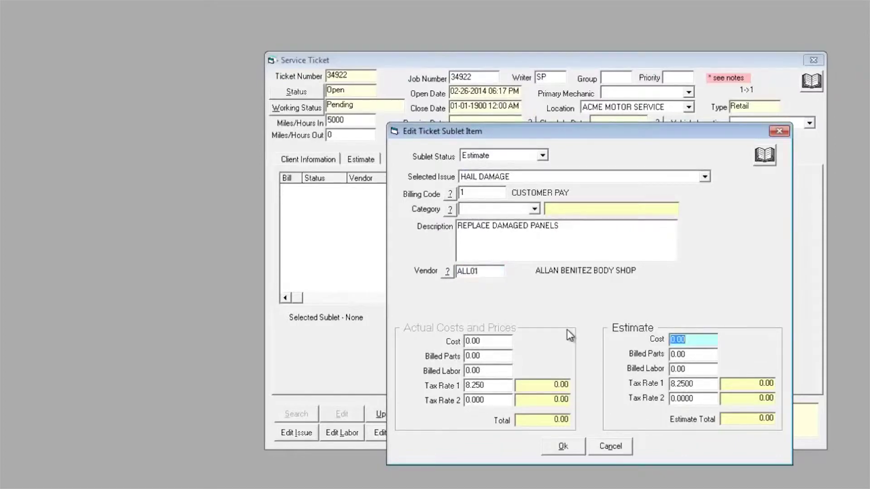
text(700.00)
key(Tab)
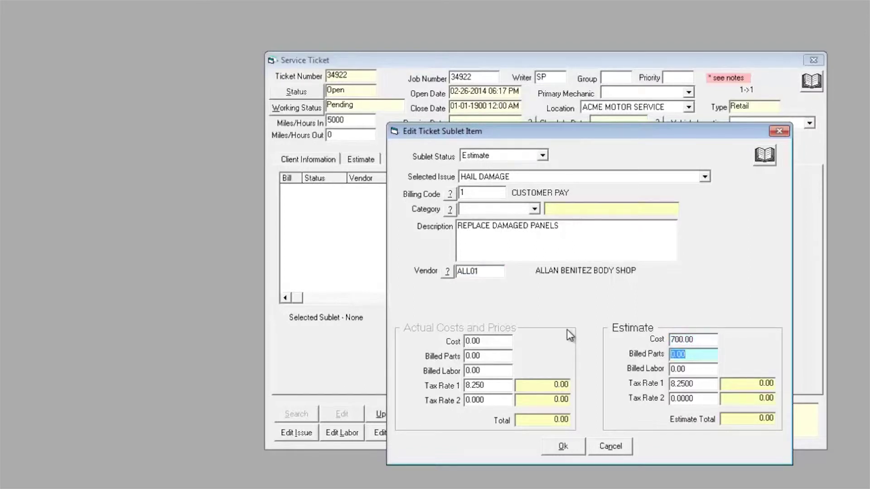
text(450.00)
key(Tab)
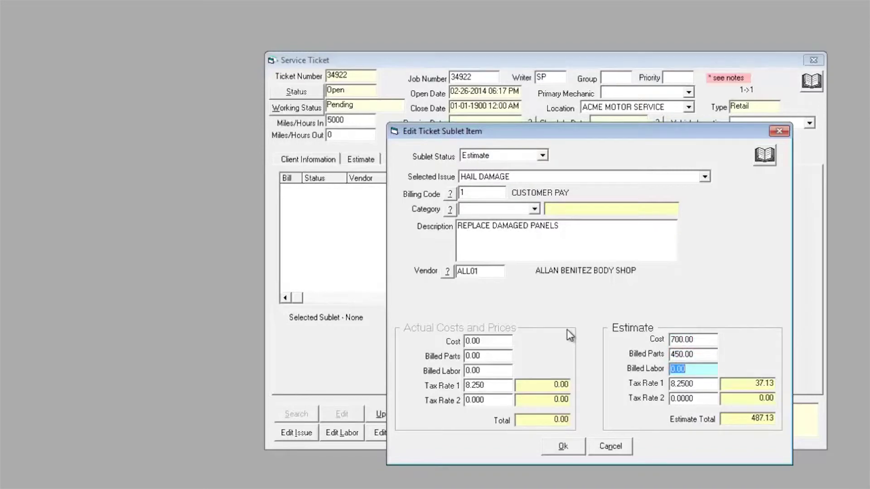
text(500.00)
key(Tab)
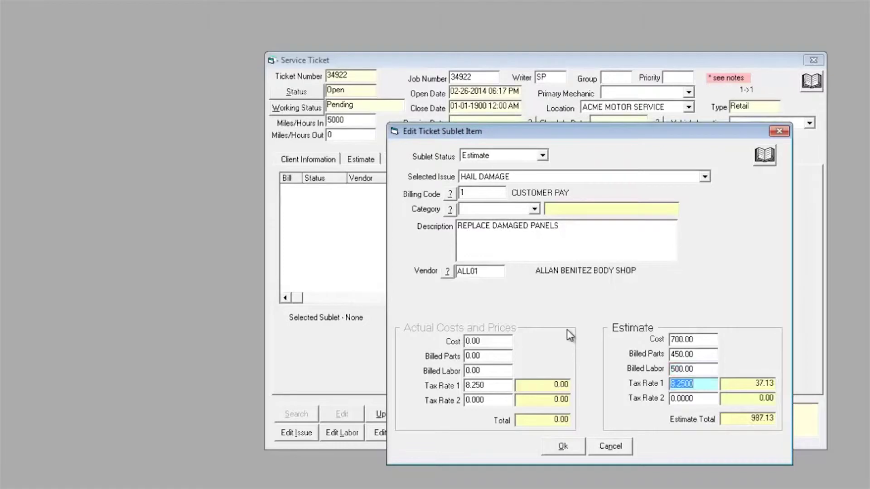
key(Tab)
key(Tab)
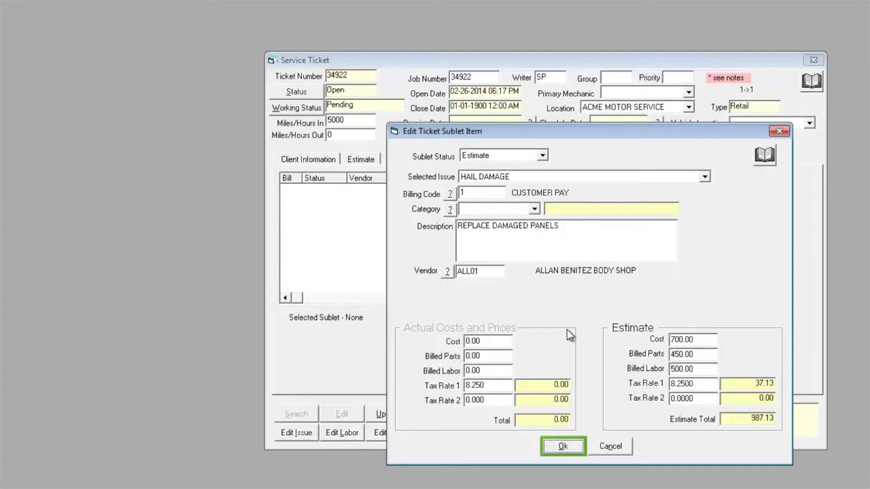
key(Return)
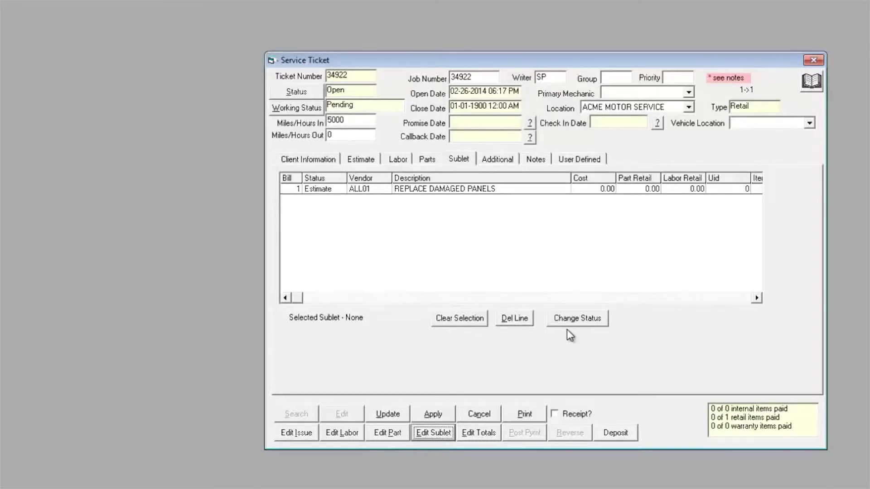
Step: Reopen the REPLACE DAMAGED PANELS sublet line for editing and set its status to Complete
click(497, 190)
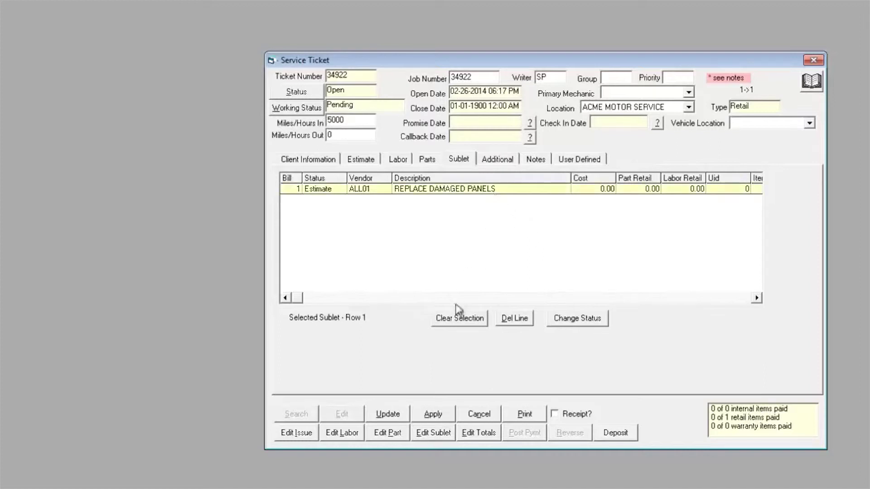
click(436, 434)
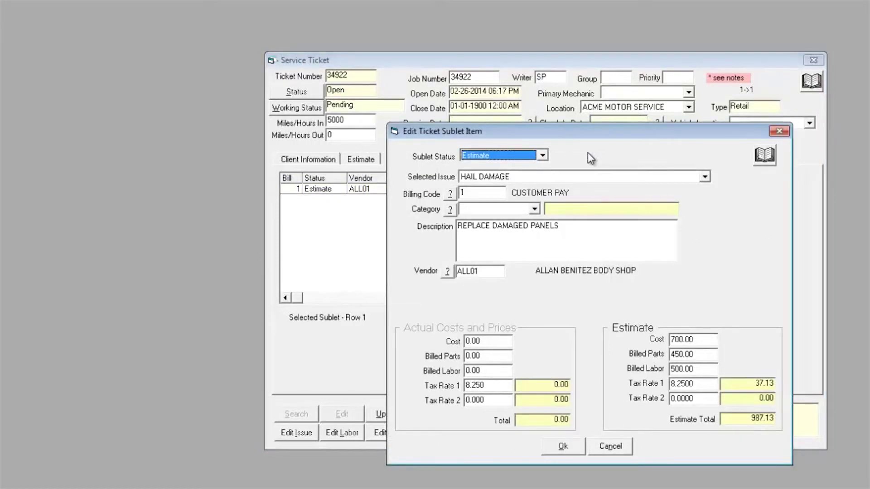
key(Down)
key(Down)
key(Down)
key(Down)
key(Tab)
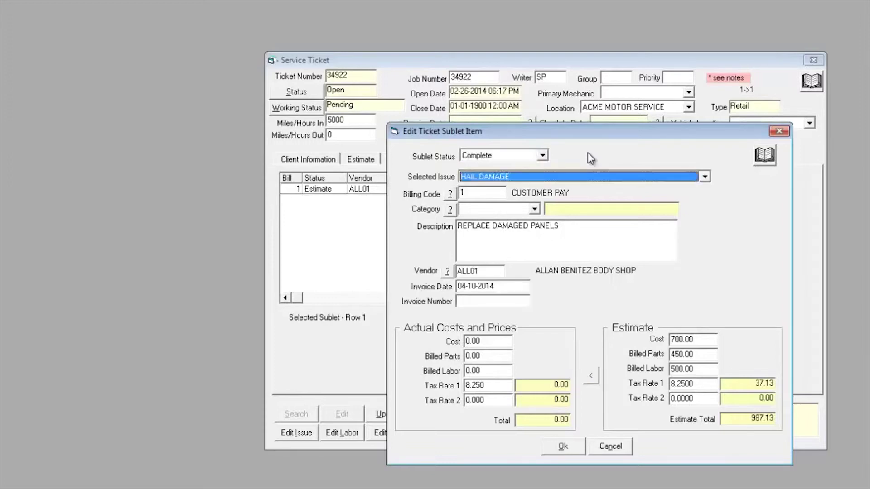
Step: Enter TEST001 as the vendor's invoice number for the completed sublet item
key(Tab)
key(Tab)
key(Tab)
key(Tab)
key(Tab)
key(Tab)
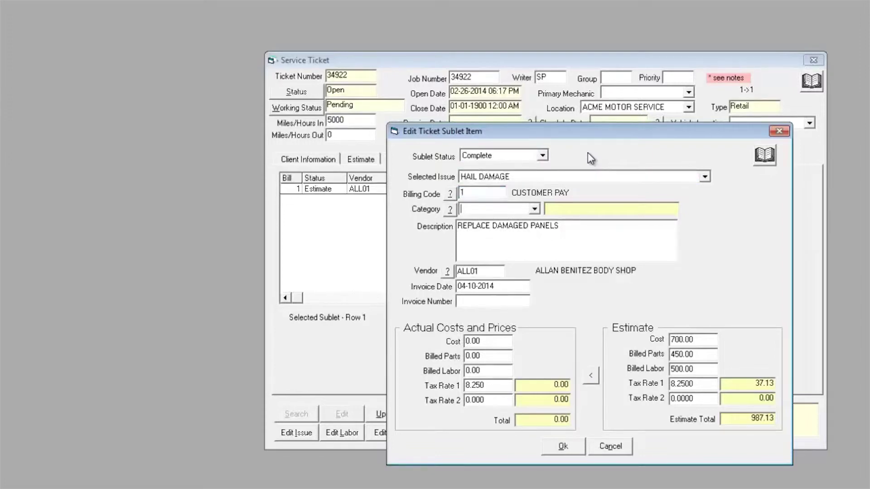
key(Tab)
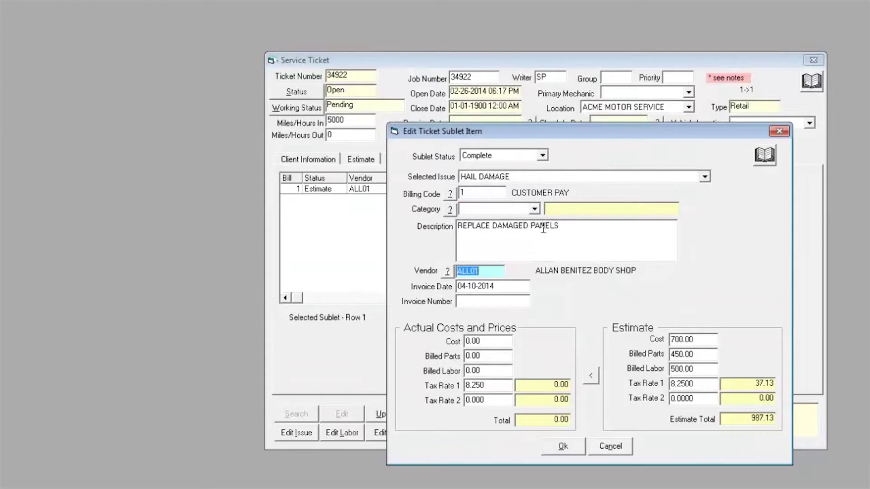
click(501, 303)
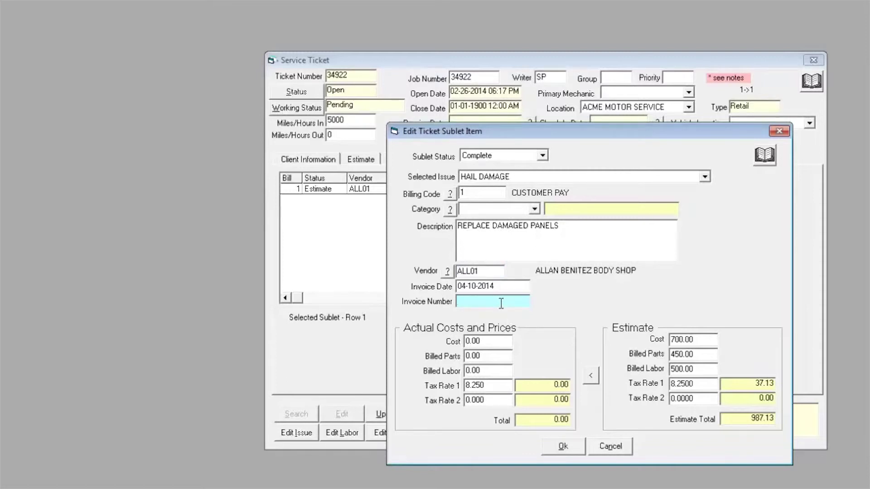
text(TEST001)
Step: Copy the estimate amounts into the actual costs and prices, review them, and save the sublet item
click(592, 377)
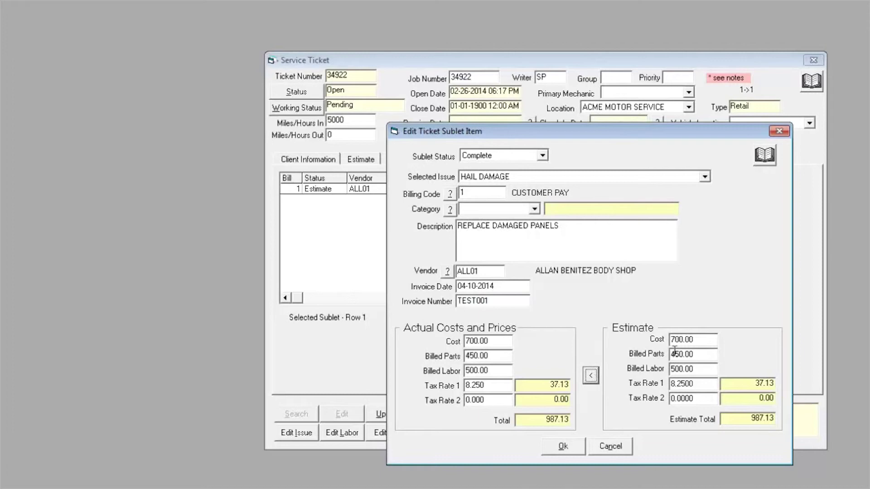
click(495, 341)
key(Tab)
key(Tab)
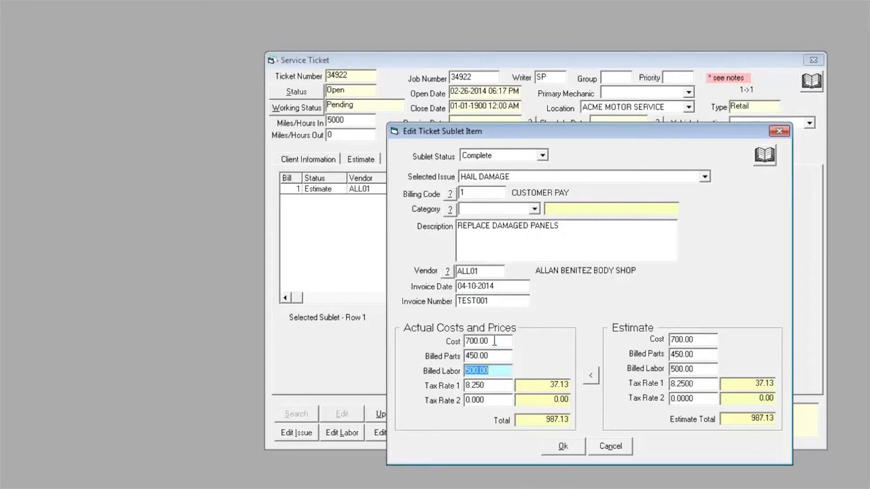
key(Tab)
key(Tab)
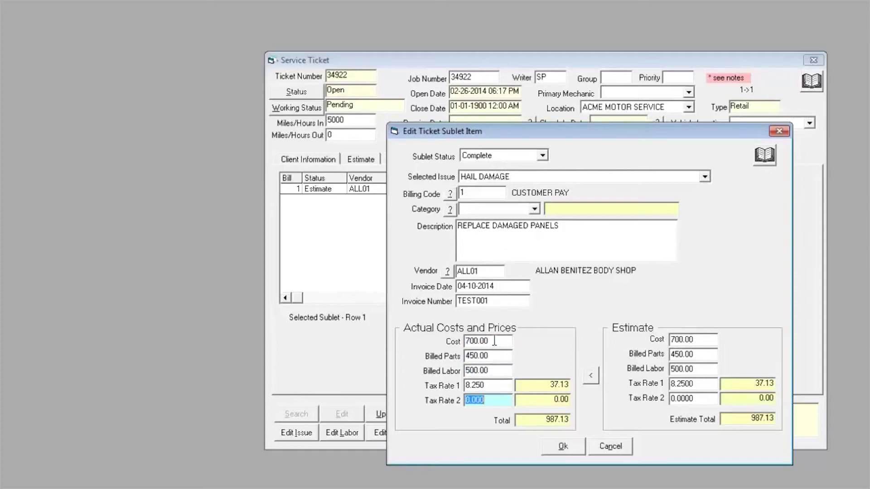
key(Tab)
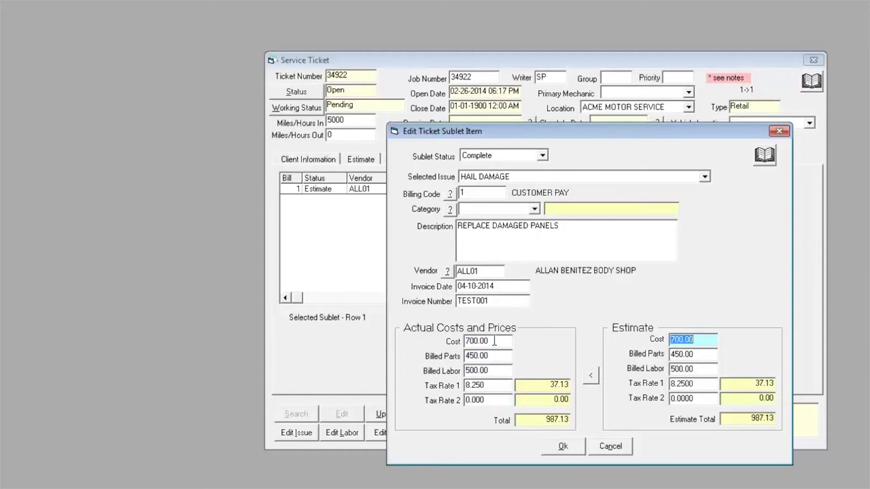
click(571, 451)
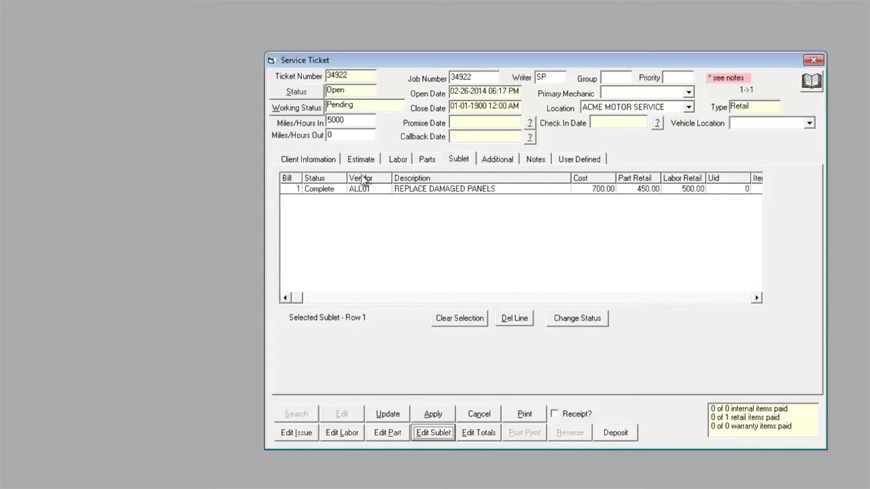
Step: Check the sublet charge in the ticket's client totals and save the updated service ticket
click(325, 162)
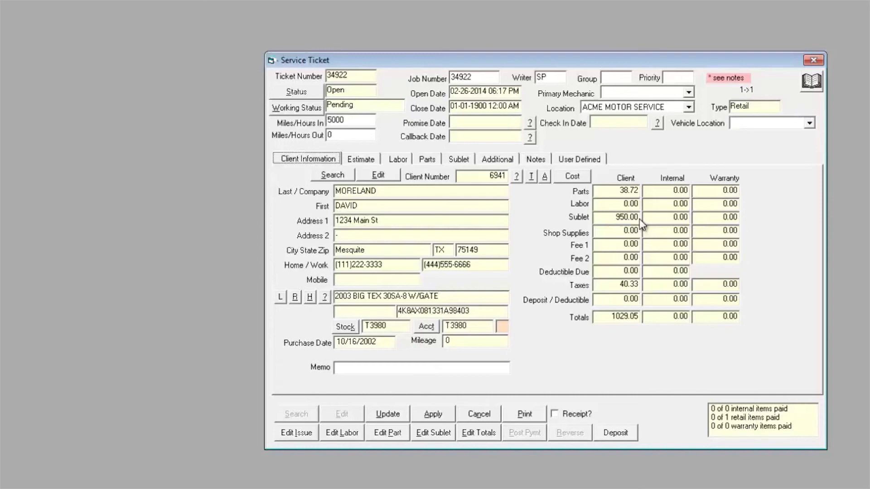
click(402, 413)
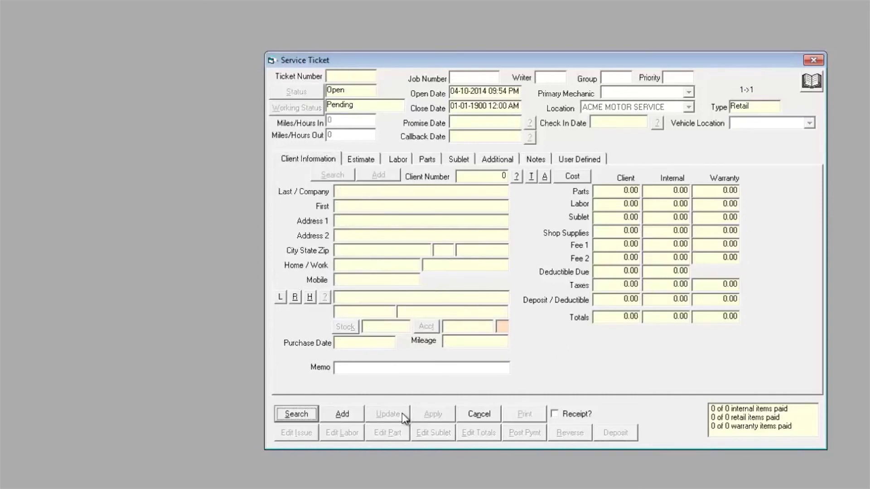